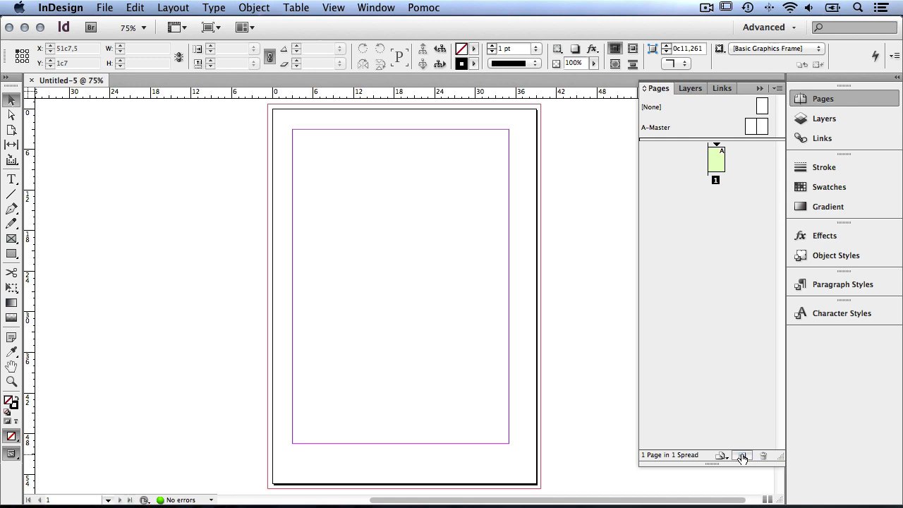
Step: Insert 2 pages based on A-Master after page 1
left_click(742, 458, "alt")
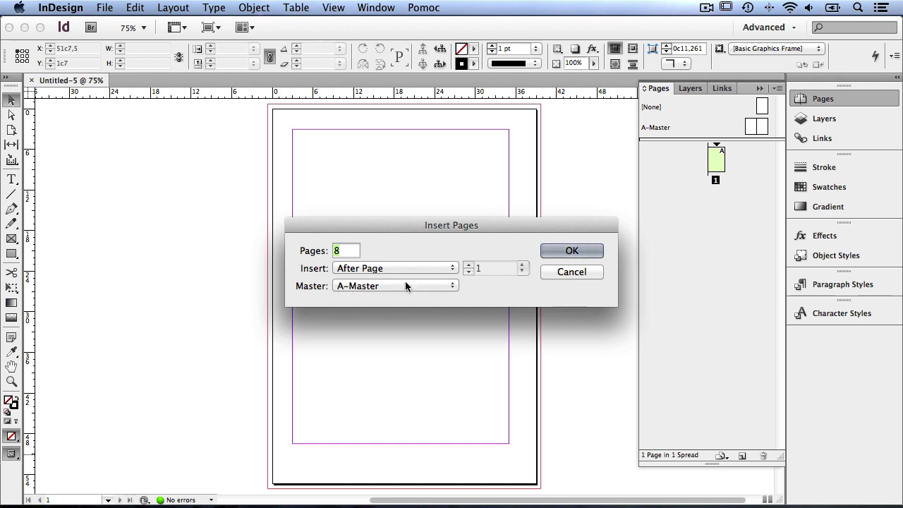
left_click(352, 285)
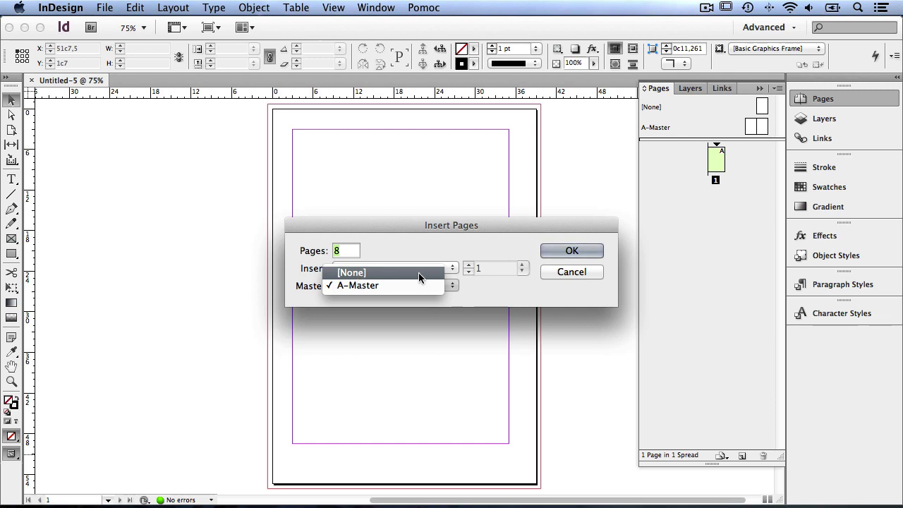
left_click(432, 242)
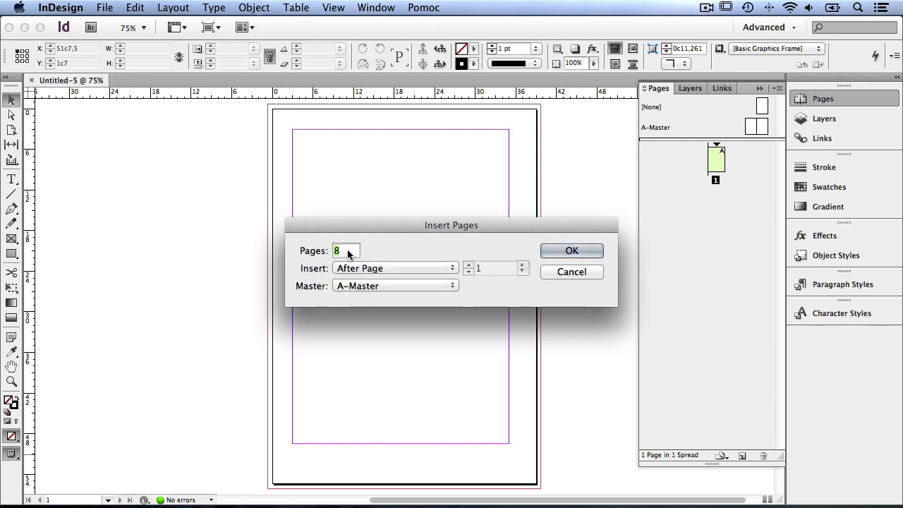
type("2")
left_click(561, 254)
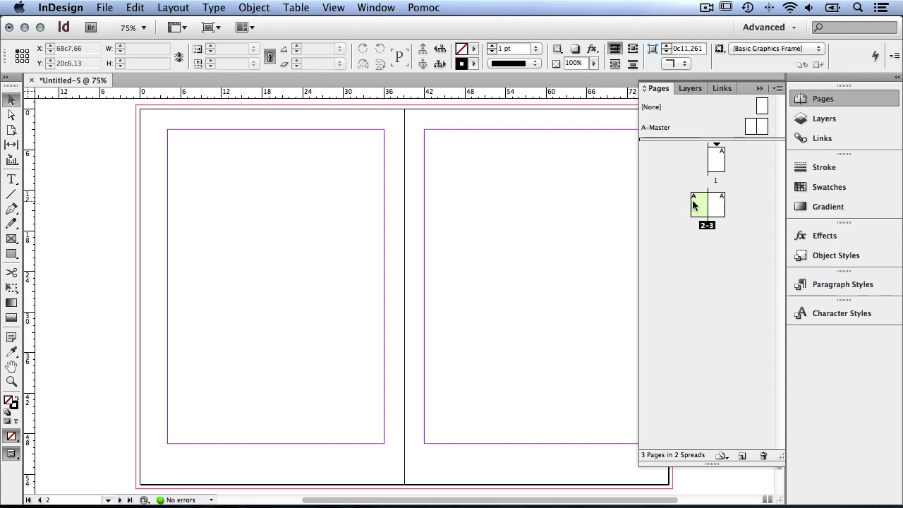
left_click_drag(697, 203, 696, 202)
Step: Open the A-Master spread for editing
double_click(656, 129)
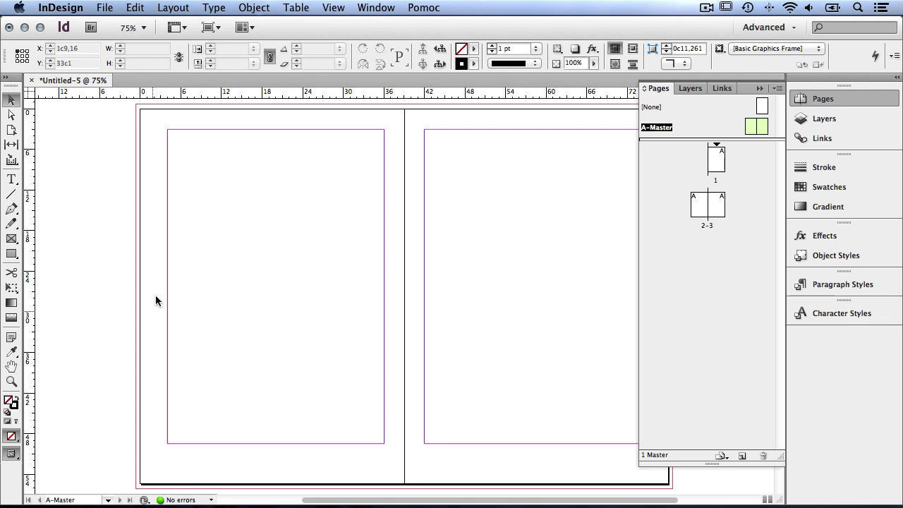
scroll(331, 239, "right", 5)
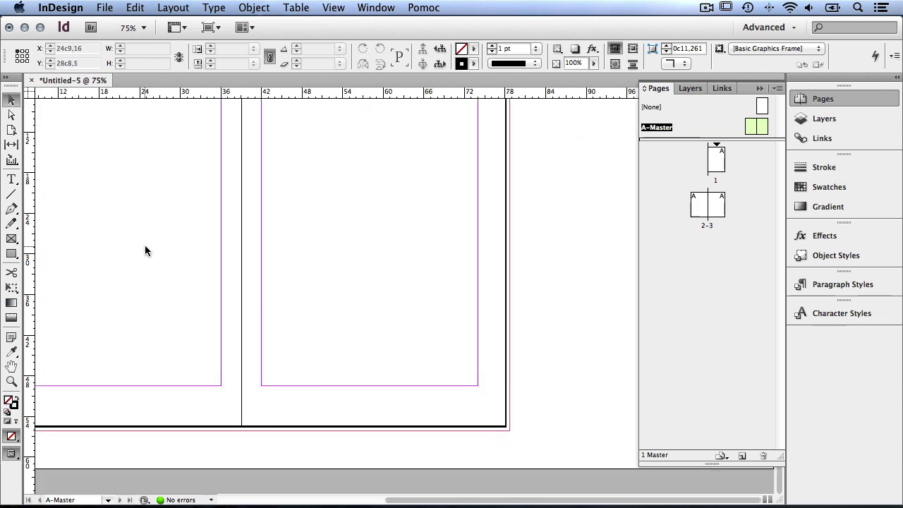
scroll(151, 253, "left", 10)
scroll(158, 255, "right", 4)
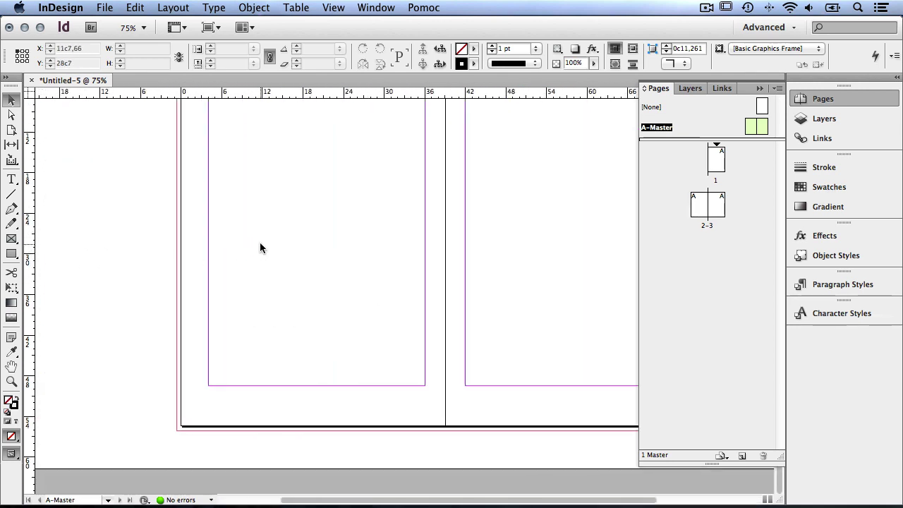
scroll(260, 242, "left", 5)
scroll(259, 242, "up", 3)
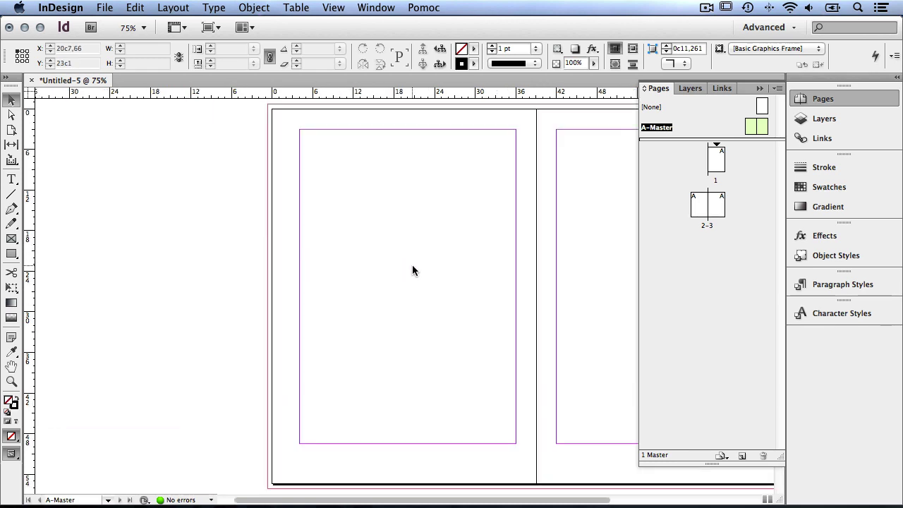
left_click_drag(413, 266, 218, 266)
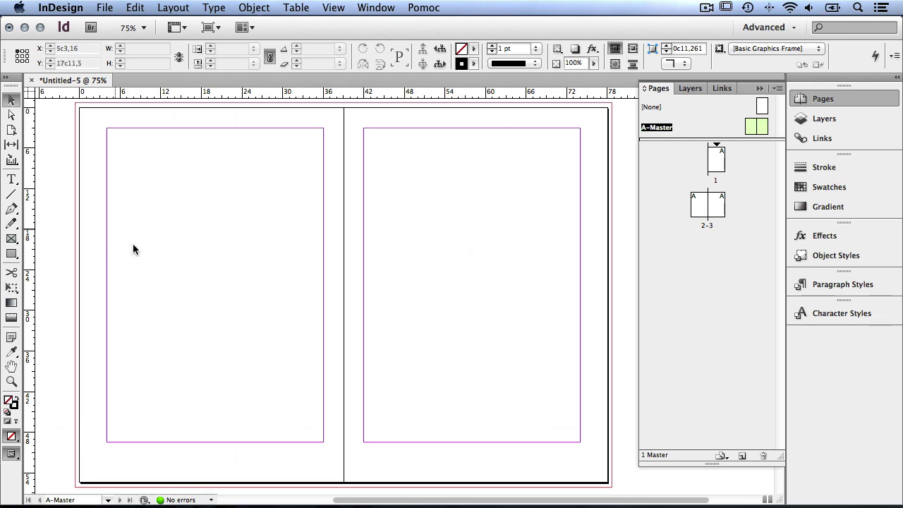
Step: Draw a rectangular frame about 14c7 by 23c4 on the left master page and fill it with C=15 M=100 Y=100 K=0
left_click(12, 241)
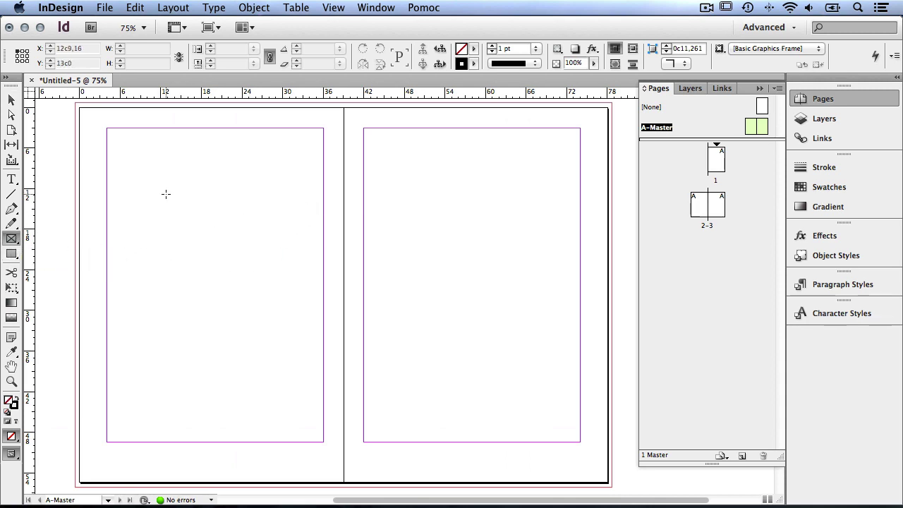
left_click_drag(166, 193, 264, 351)
left_click(825, 187)
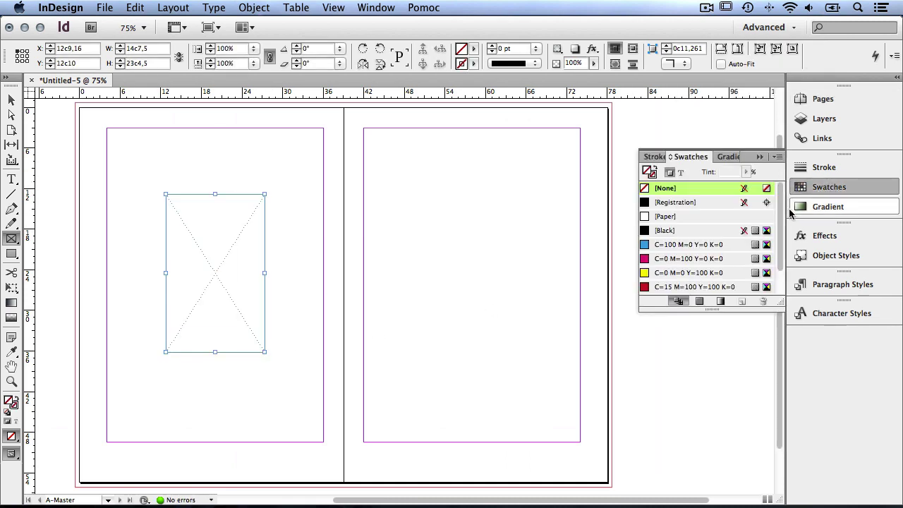
left_click(681, 287)
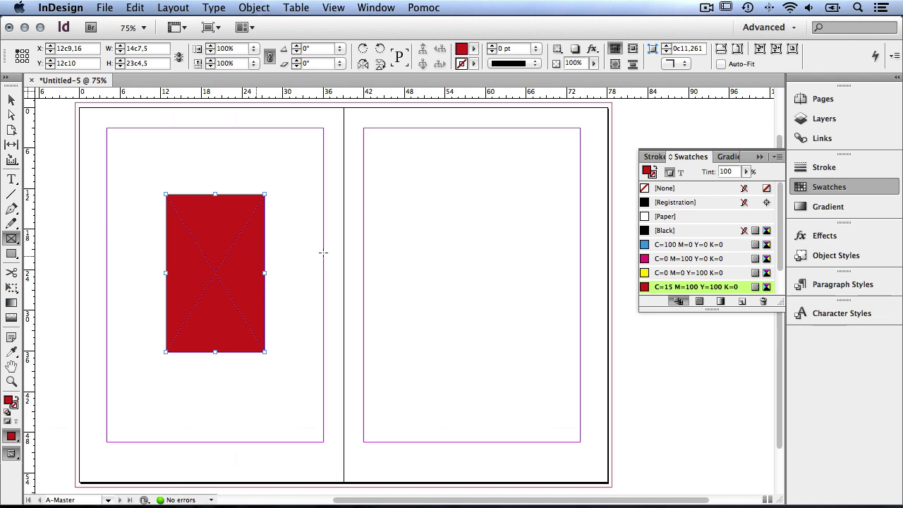
Step: Draw a rectangular frame about 15c10 by 23c9 on the right master page and fill it with C=100 M=0 Y=0 K=0
left_click_drag(408, 193, 515, 355)
left_click(677, 245)
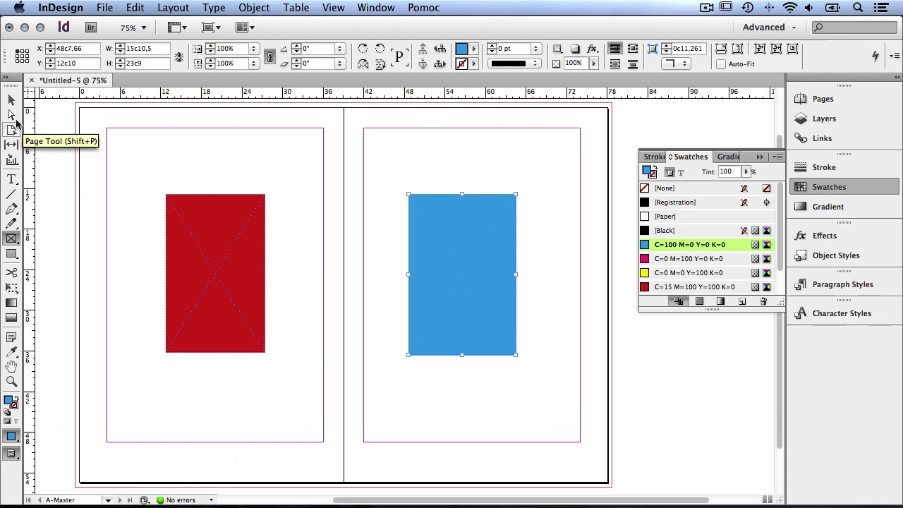
left_click(12, 99)
left_click(269, 176)
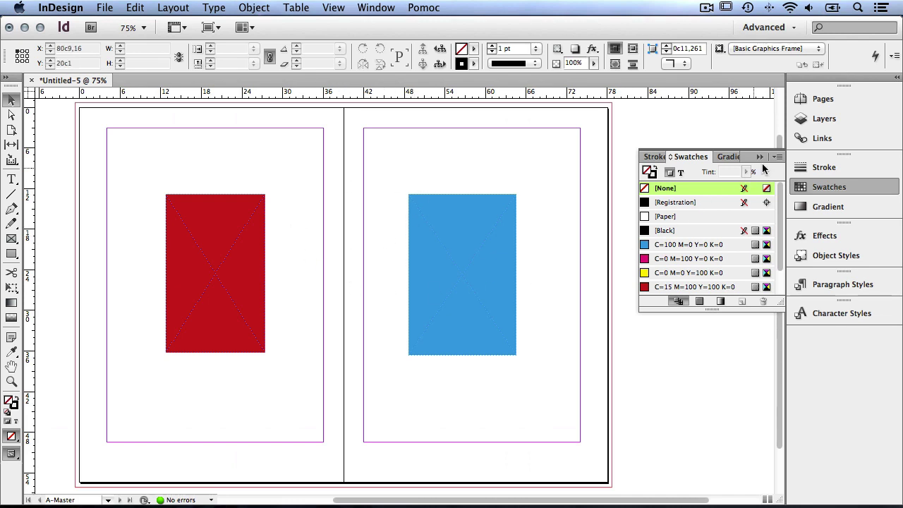
Step: Examine how the master's frames appear on page 1 and on the 2-3 spread
left_click(822, 98)
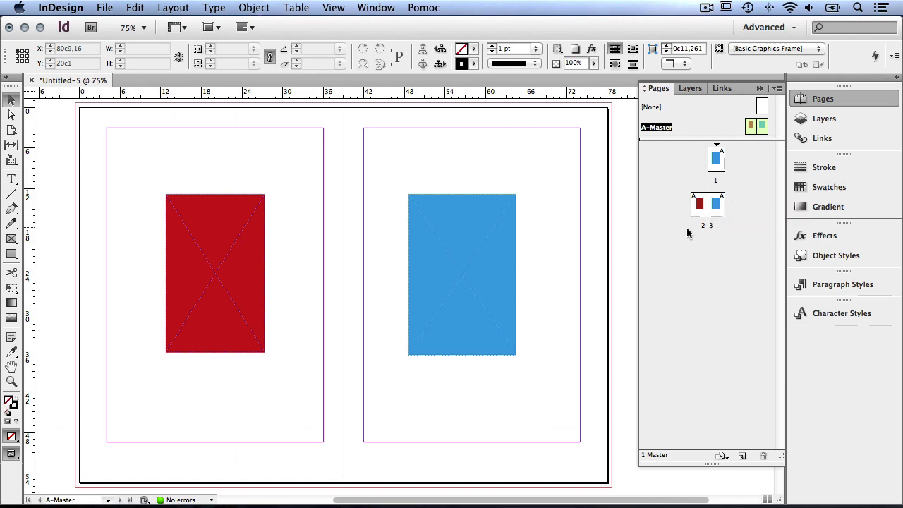
double_click(714, 160)
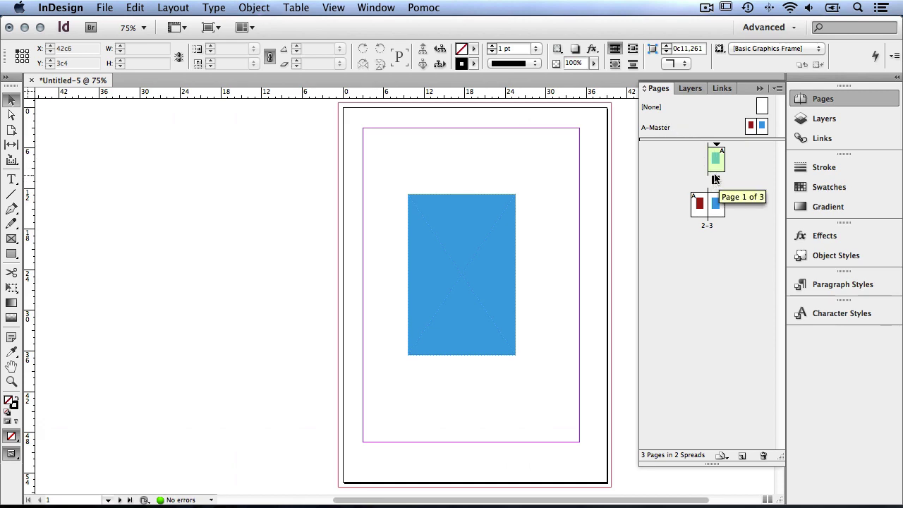
left_click_drag(715, 179, 715, 172)
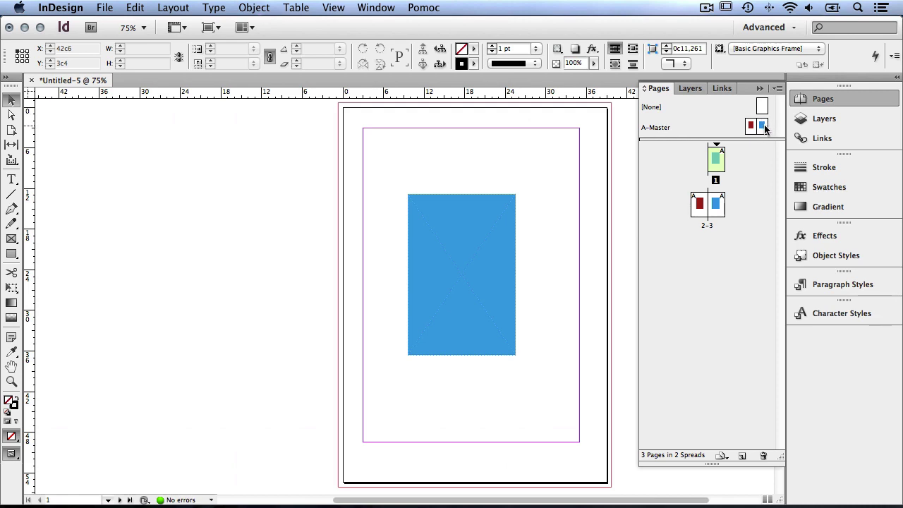
double_click(697, 204)
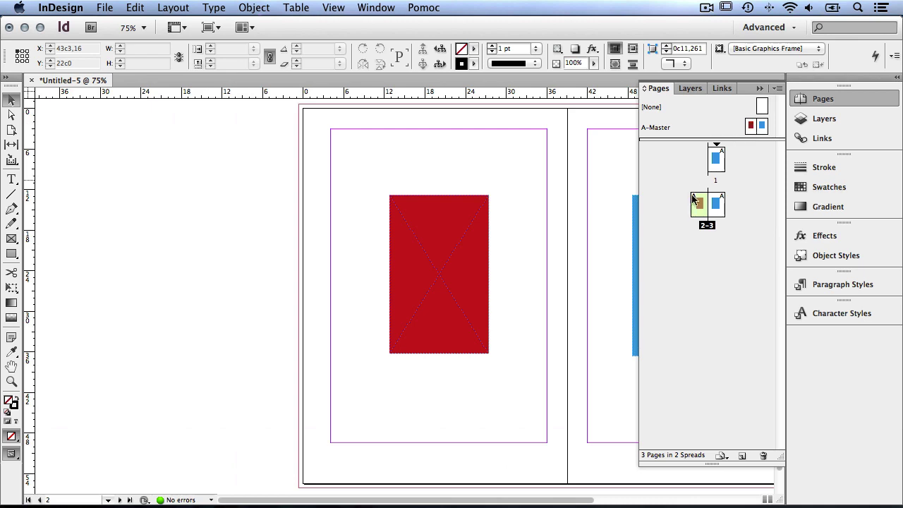
double_click(716, 206)
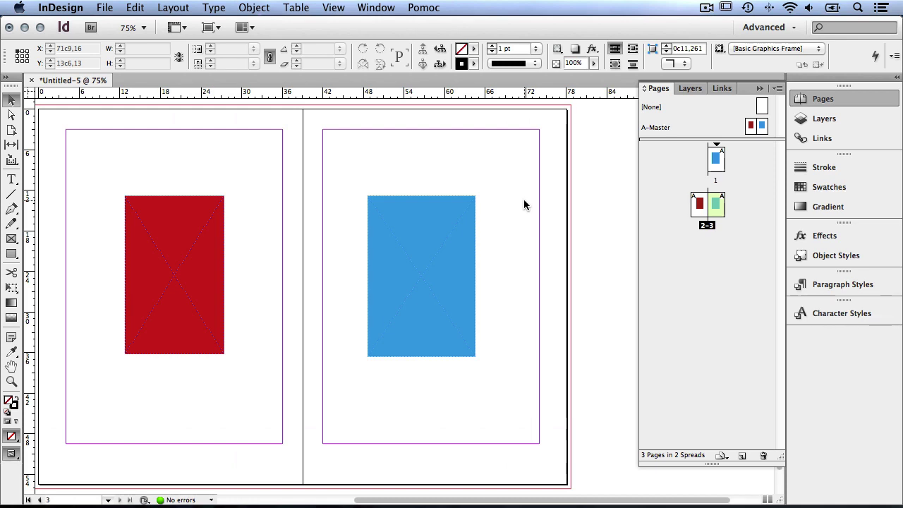
Step: Insert 2 pages after page 3 with the master set to [None]
left_click(742, 456, "alt")
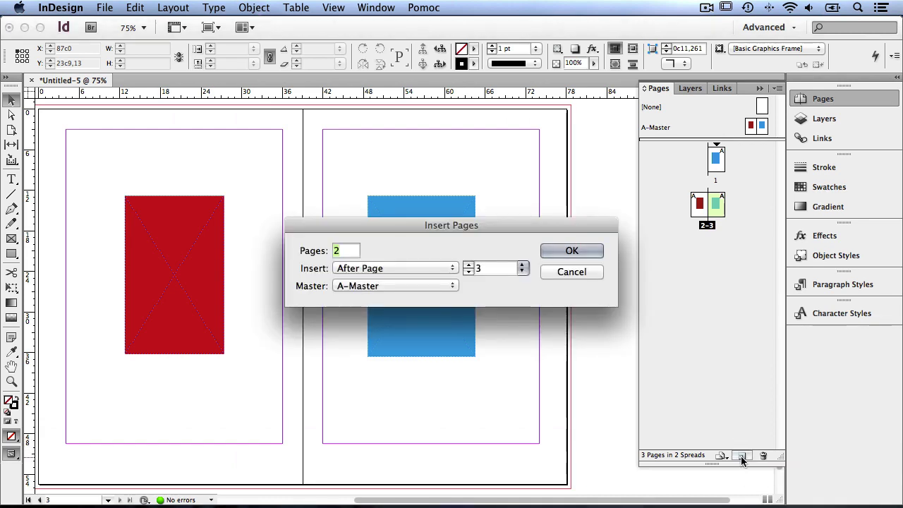
left_click(343, 285)
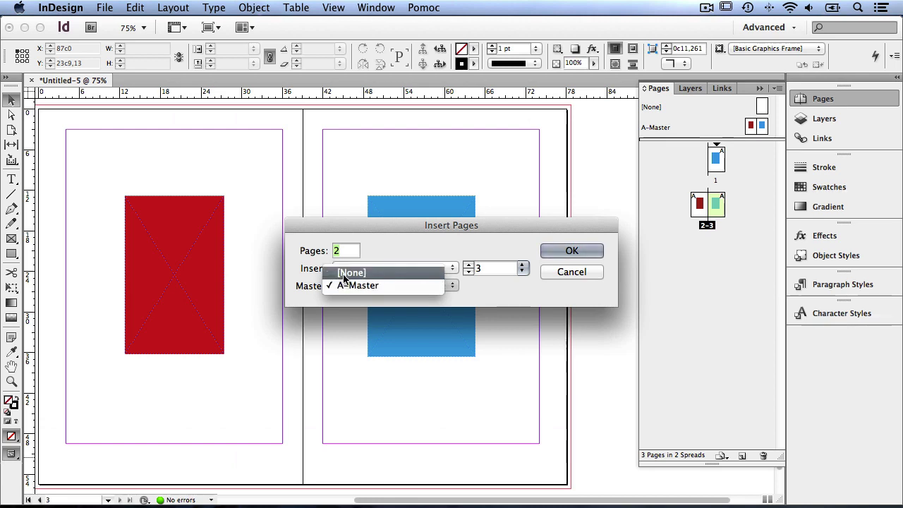
left_click(345, 272)
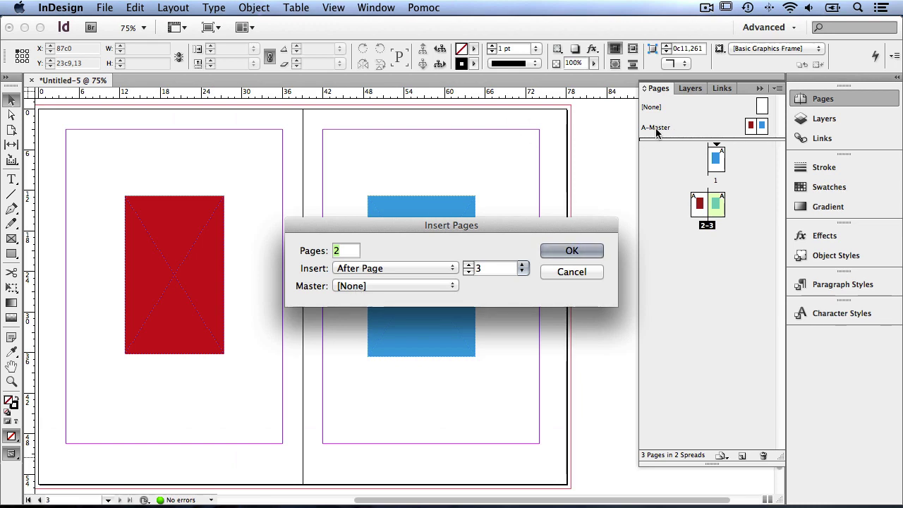
left_click(570, 257)
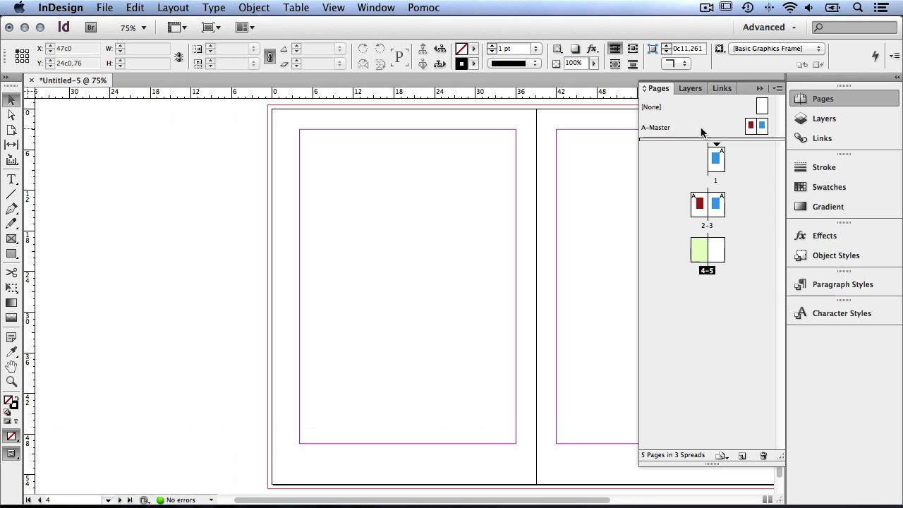
Step: Check which master is applied to page 4
left_click_drag(708, 245, 697, 256)
left_click(691, 248, "alt")
left_click(696, 252, "alt")
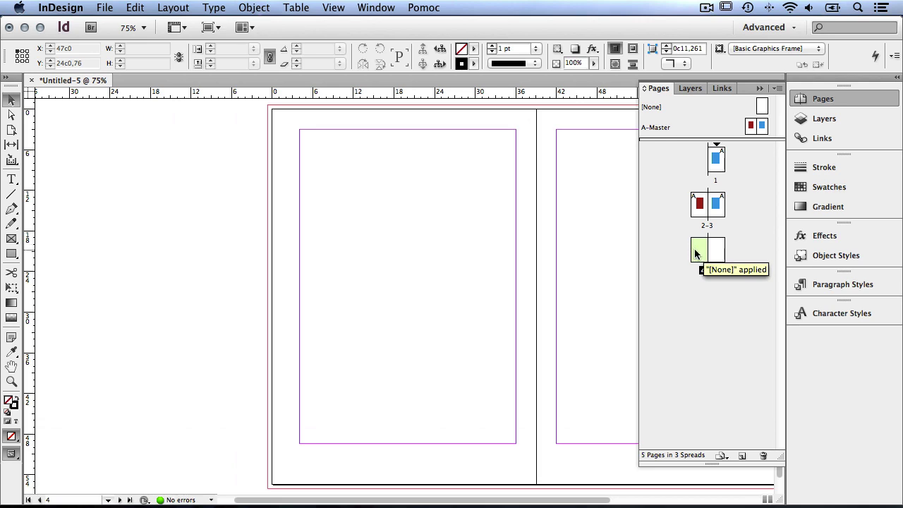
left_click(699, 258, "alt")
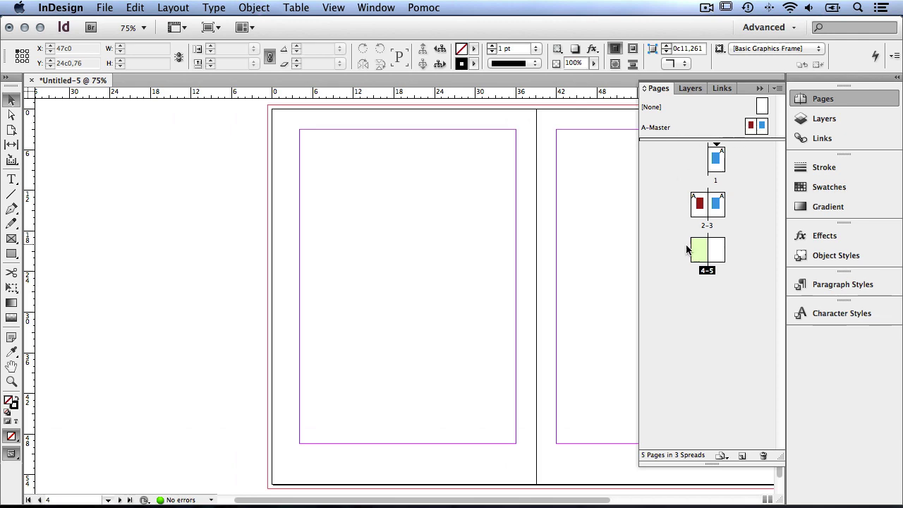
Step: Apply the left A-Master page to page 4 and the right A-Master page to page 5
left_click(751, 126)
left_click_drag(751, 125, 700, 256)
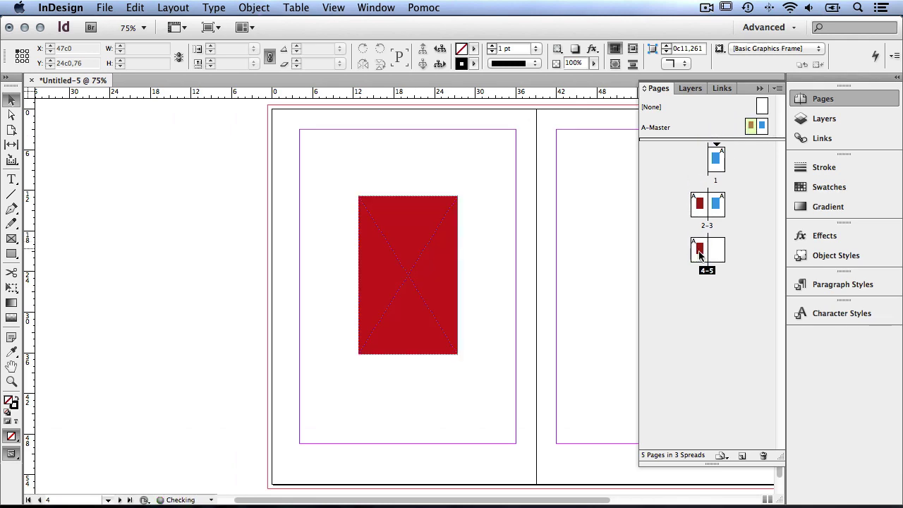
mouse_move(695, 244)
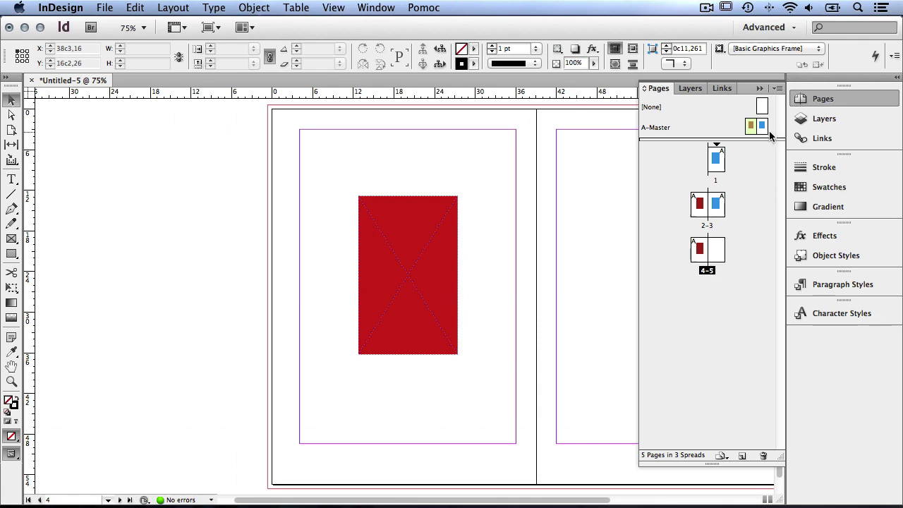
left_click_drag(763, 127, 720, 251)
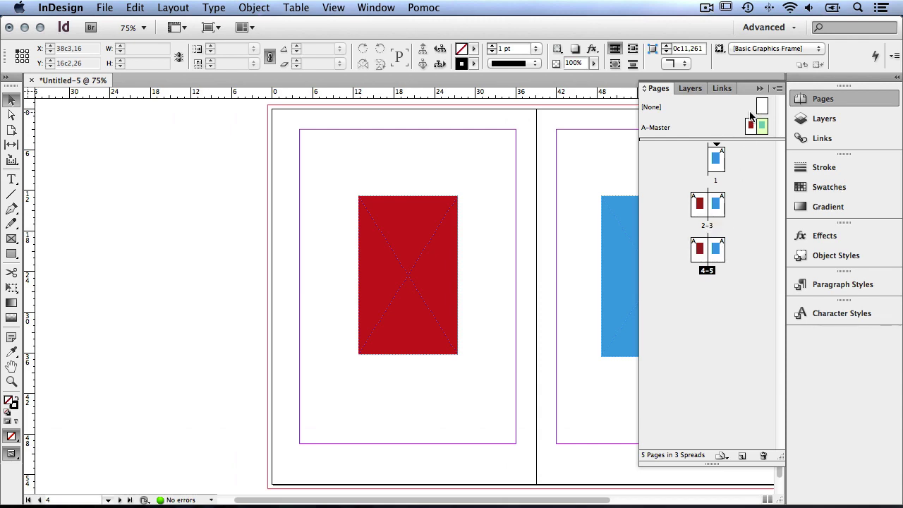
Step: Apply the [None] master to pages 1, 2 and 5
left_click_drag(761, 109, 716, 161)
left_click_drag(762, 109, 699, 203)
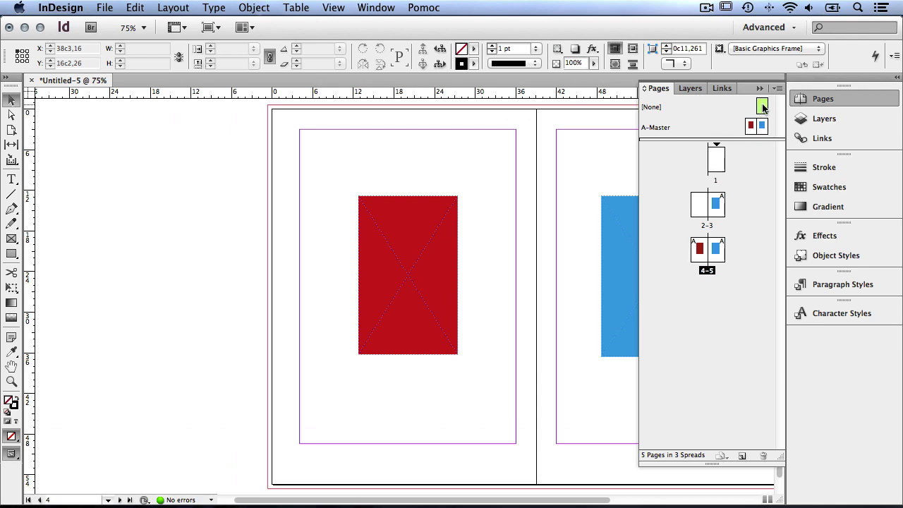
left_click_drag(762, 106, 717, 251)
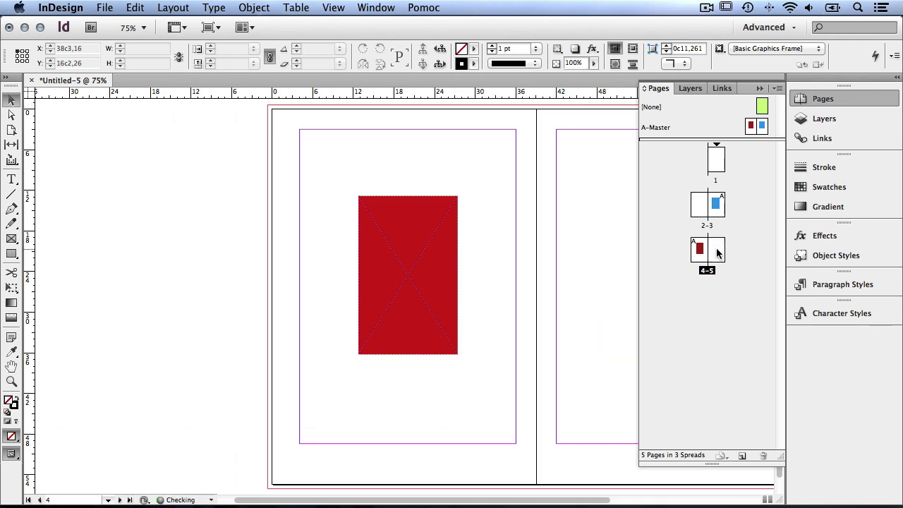
left_click_drag(624, 110, 714, 249)
Step: Create a new master with prefix B, name Master, based on [None], with 2 pages in B5 portrait size
left_click(777, 90)
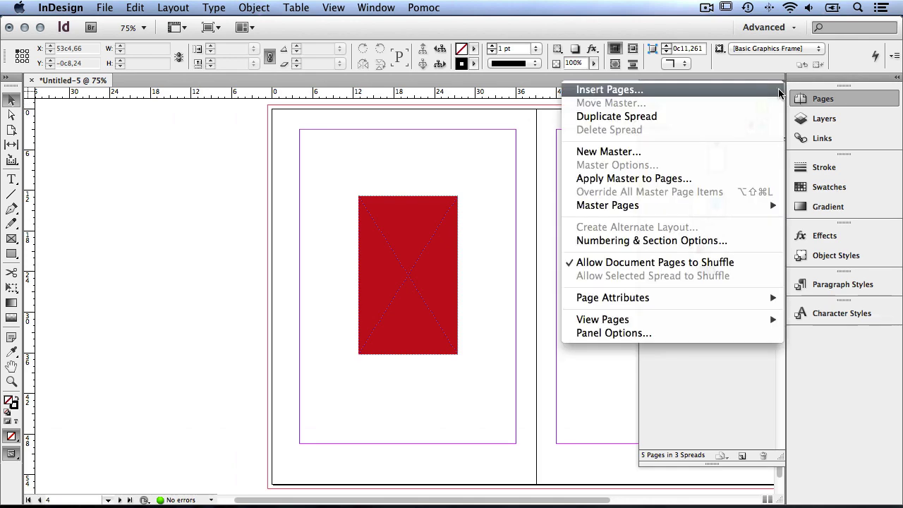
left_click(652, 152)
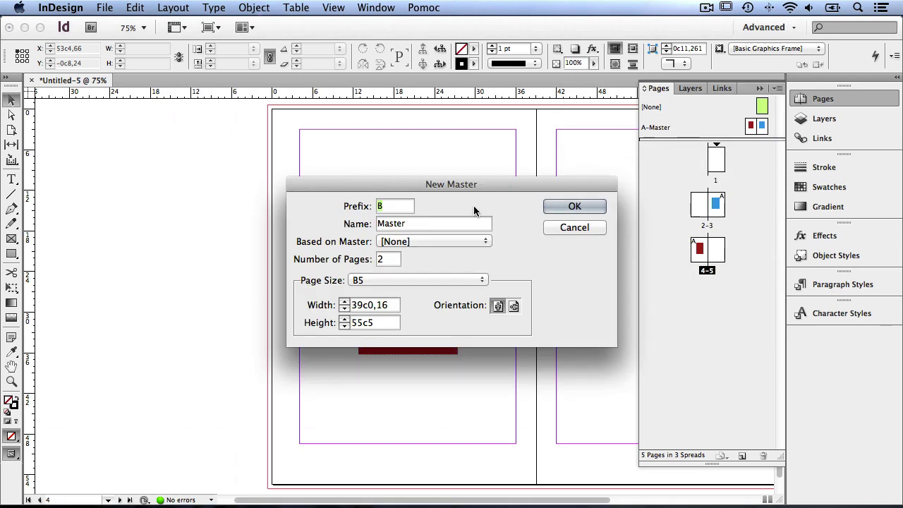
left_click_drag(418, 188, 423, 158)
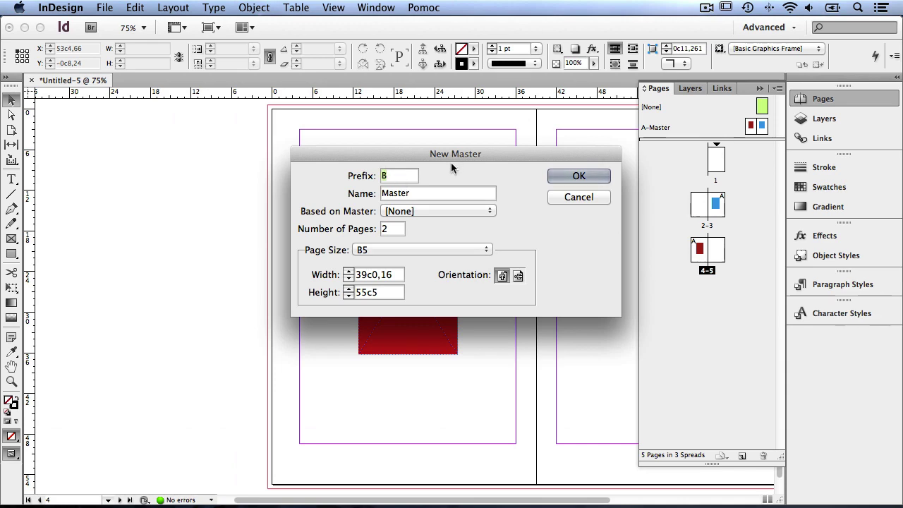
double_click(415, 195)
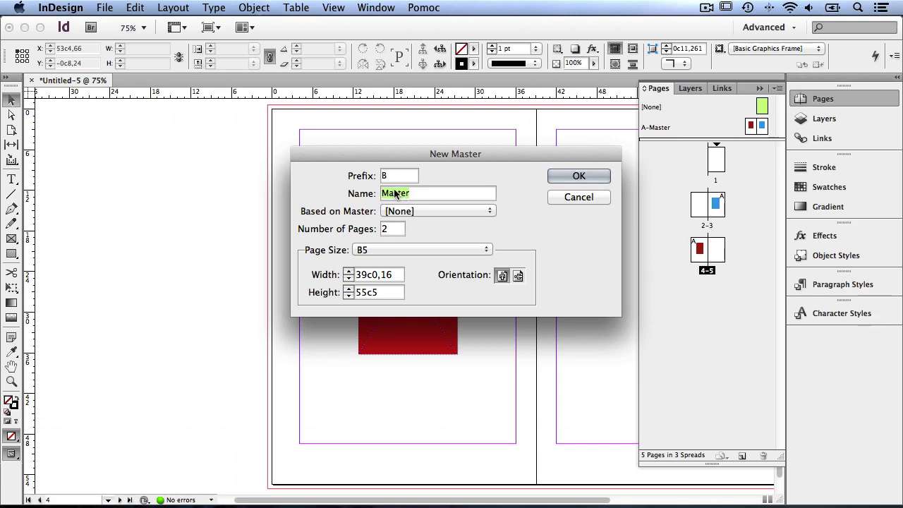
double_click(388, 230)
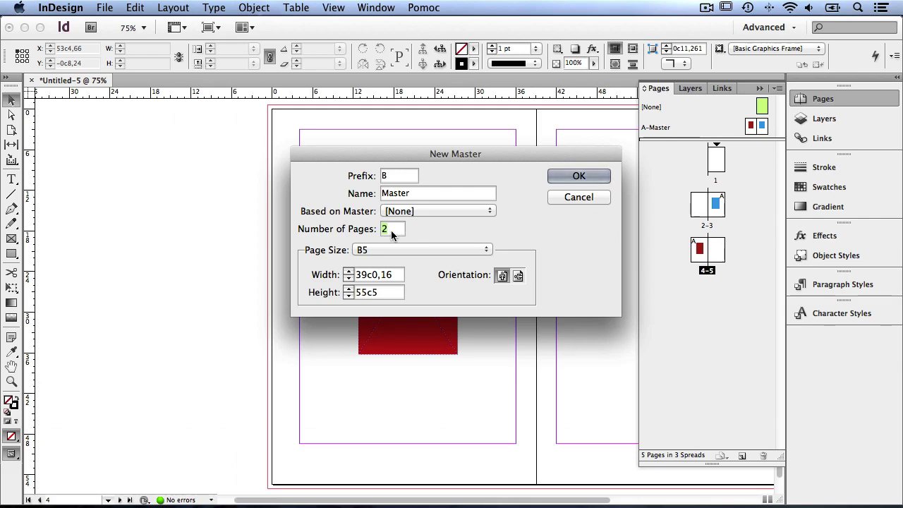
left_click(379, 249)
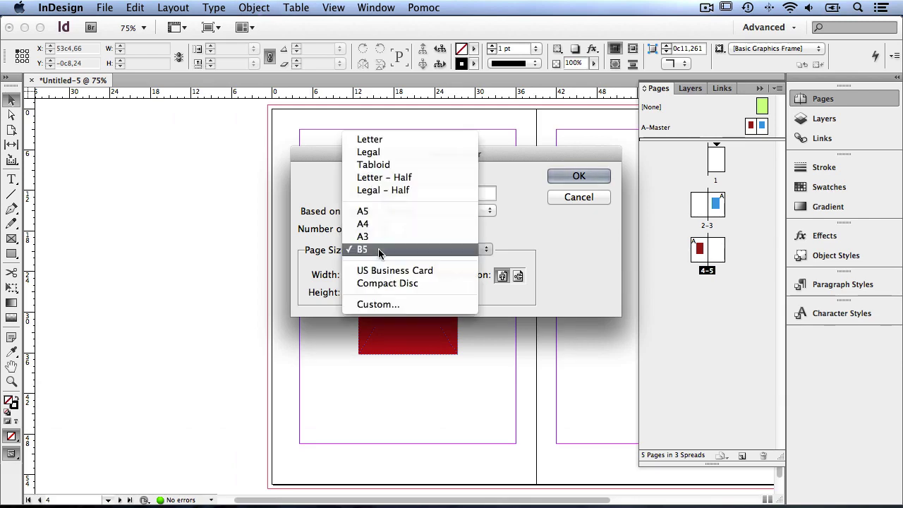
left_click(550, 241)
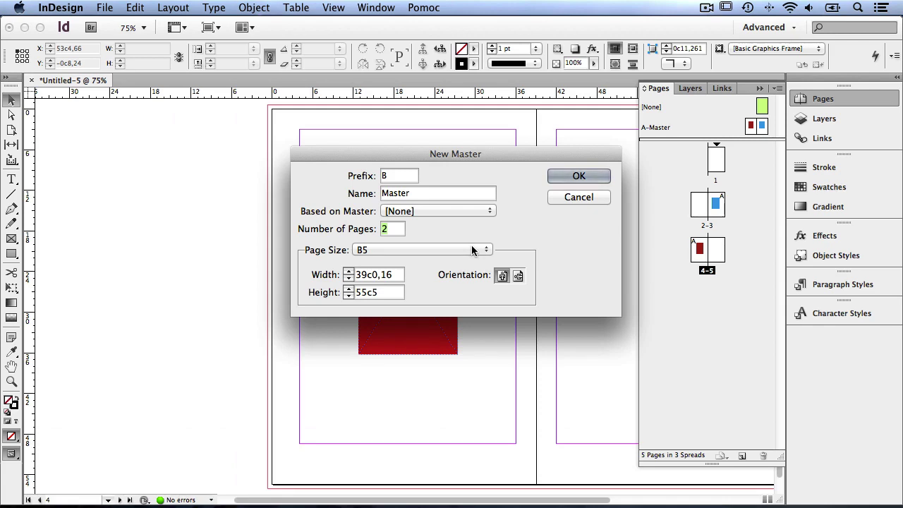
left_click(558, 177)
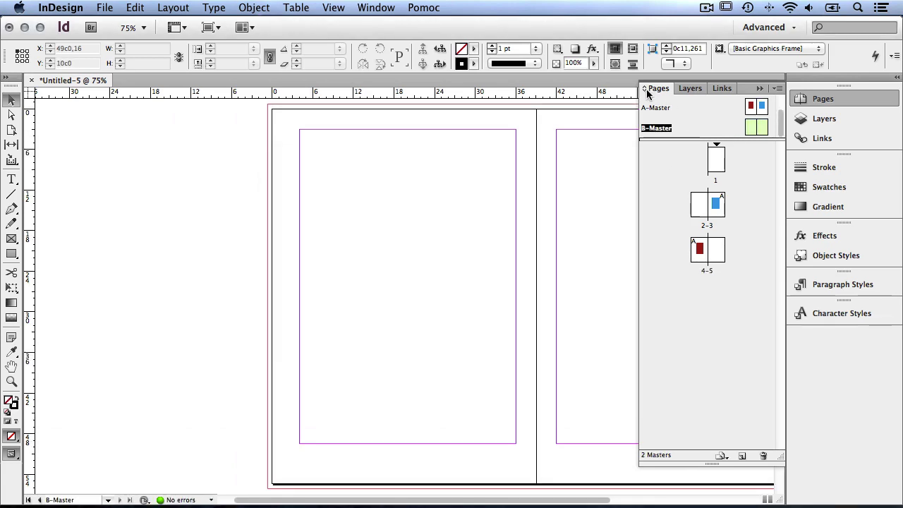
Step: Enlarge the master list area so that [None], A-Master and B-Master fit in it together
scroll(683, 117, "up", 1)
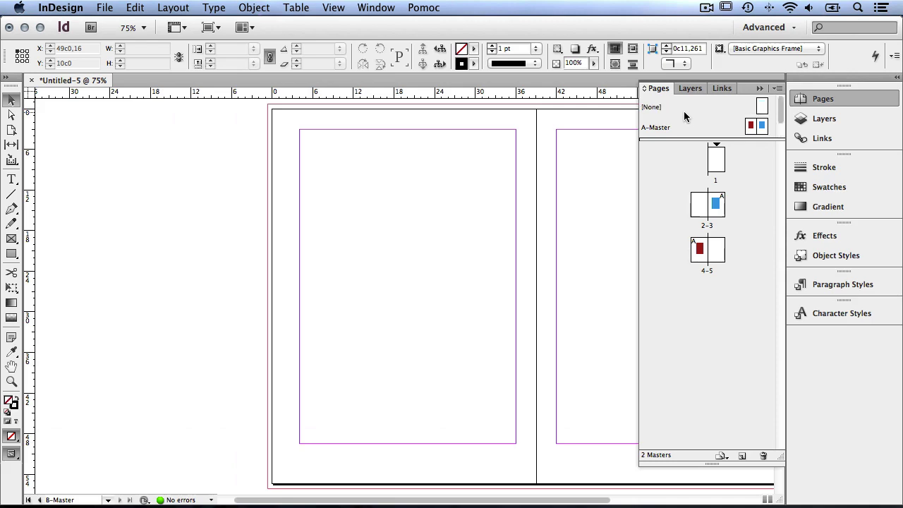
scroll(683, 116, "down", 1)
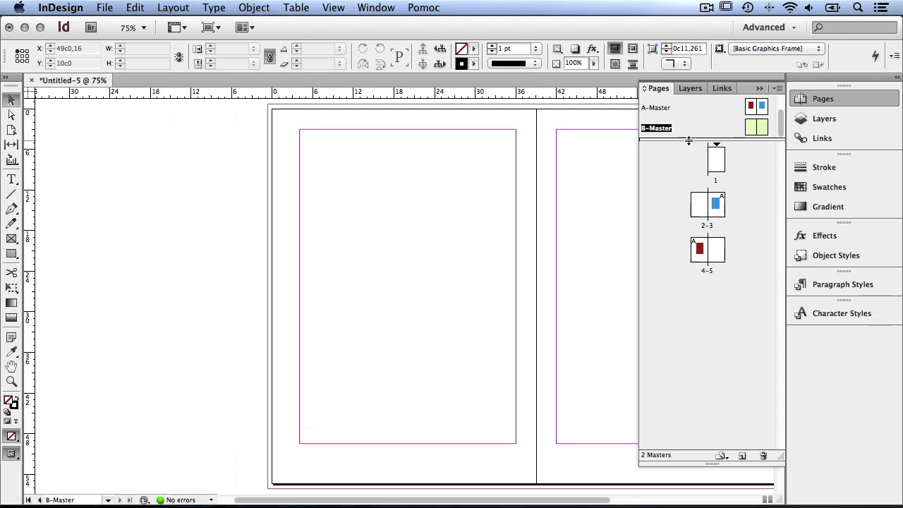
left_click_drag(687, 140, 688, 189)
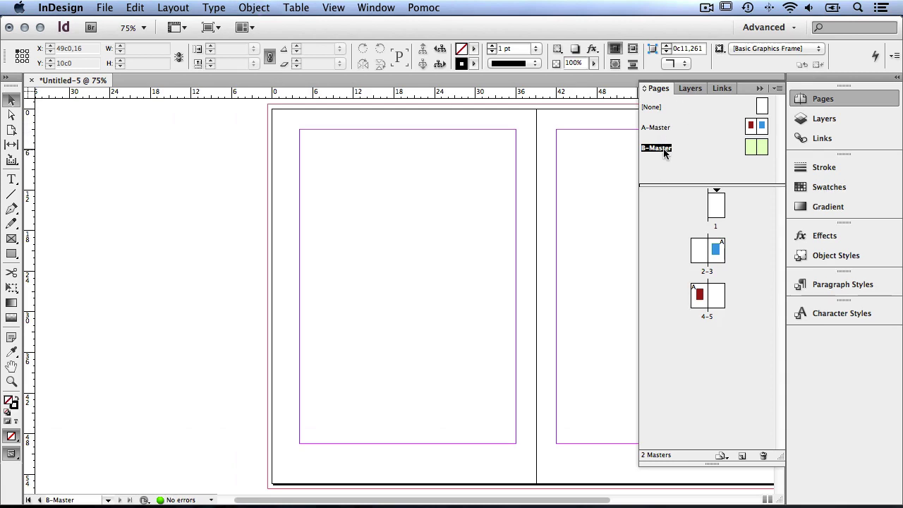
Step: Draw a rectangular frame about 25c0 by 4c1 on the left B-Master page and fill it with yellow C=0 M=0 Y=100 K=0
double_click(751, 149)
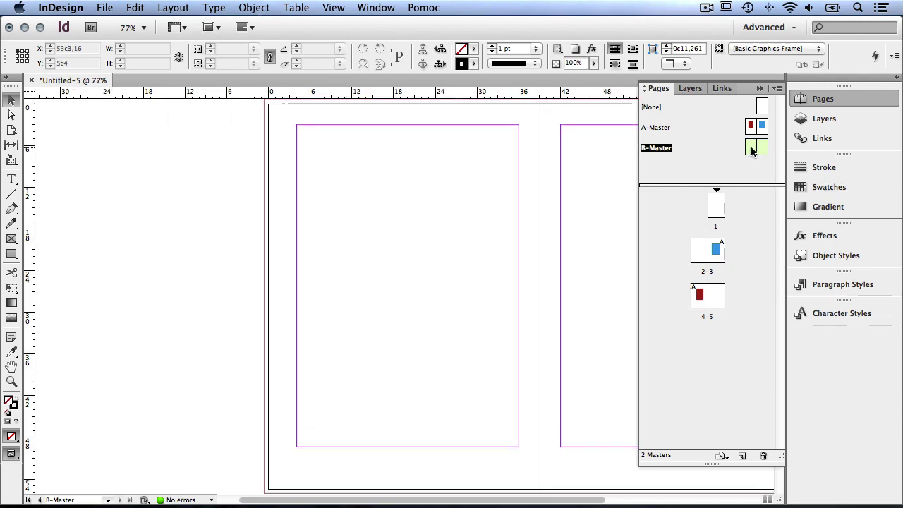
left_click(11, 239)
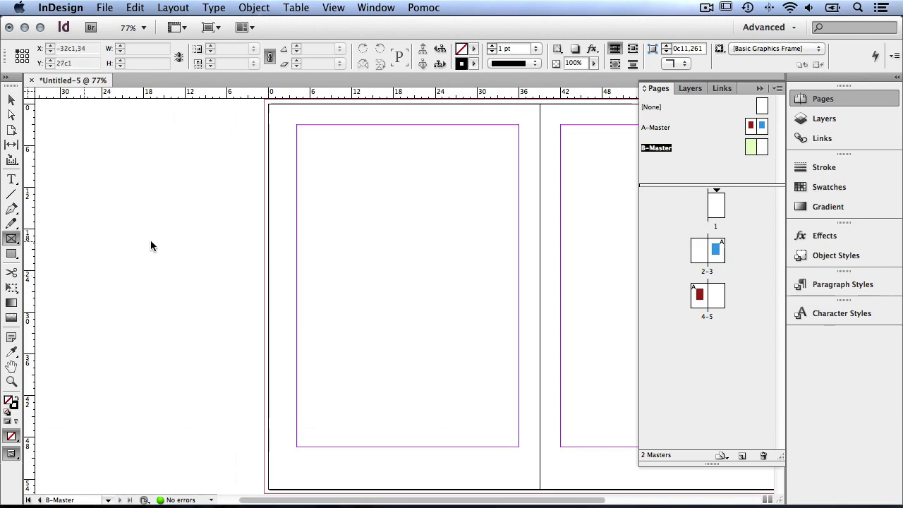
left_click_drag(330, 247, 504, 275)
left_click(828, 186)
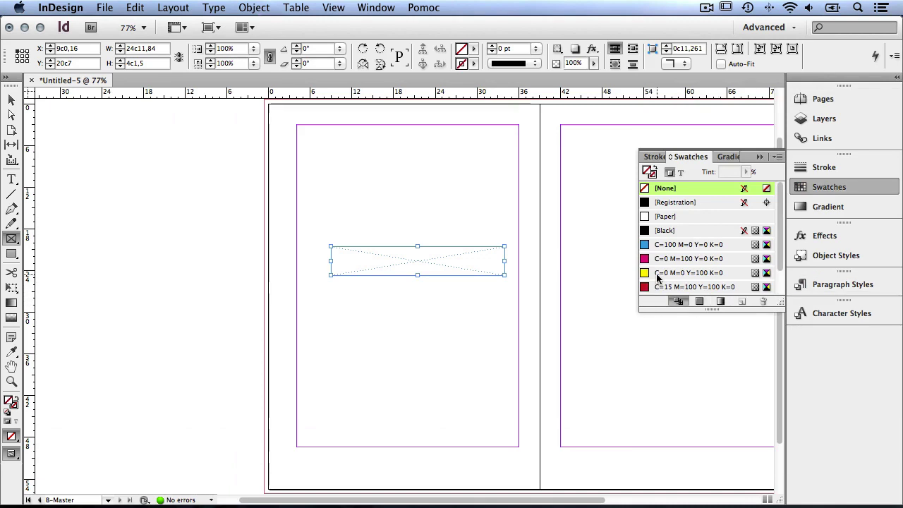
left_click(687, 272)
Step: Draw a rectangular frame about 19c9 by 5c9 on the right B-Master page and fill it with green C=75 M=5 Y=100 K=0
left_click_drag(572, 247, 712, 285)
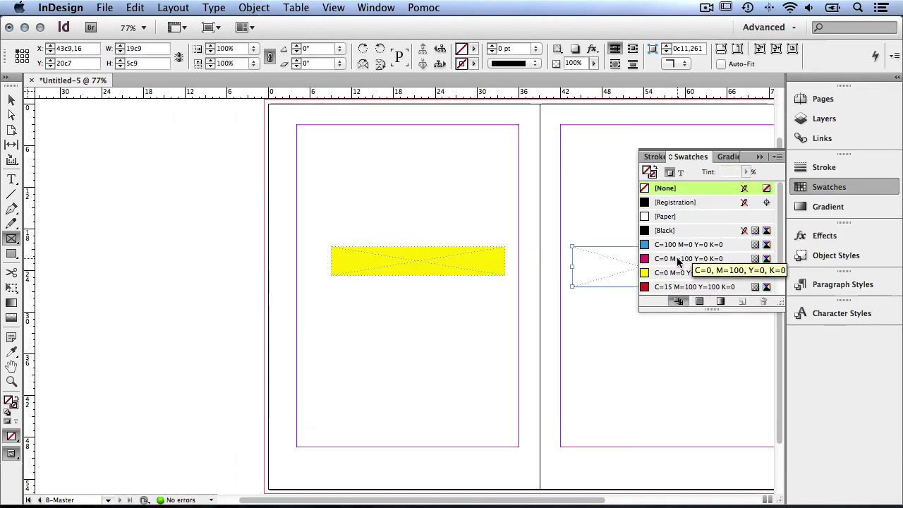
scroll(676, 279, "down", 2)
left_click(670, 273)
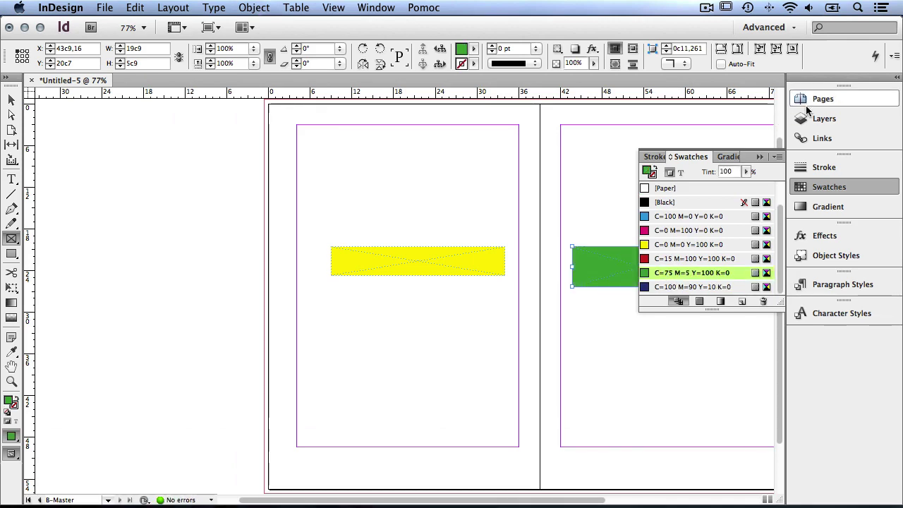
Step: Apply the right B-Master page to page 5
left_click(808, 102)
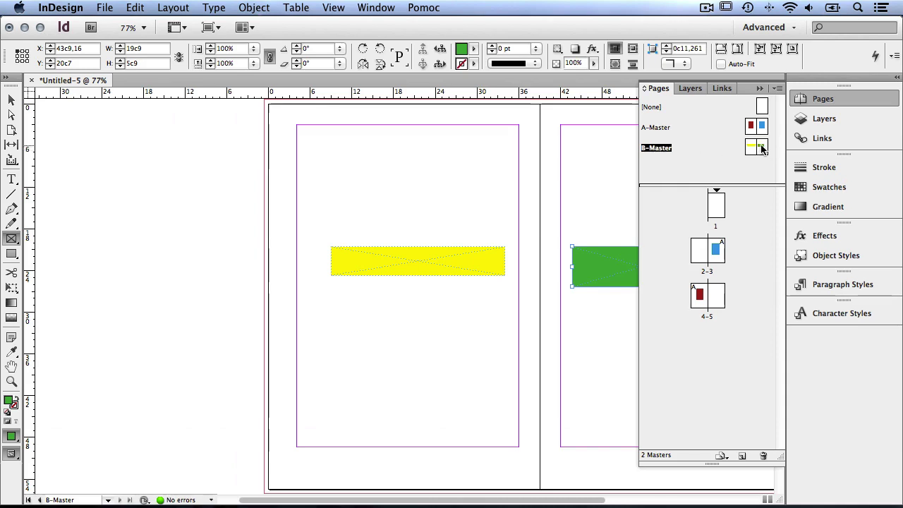
left_click_drag(758, 147, 718, 294)
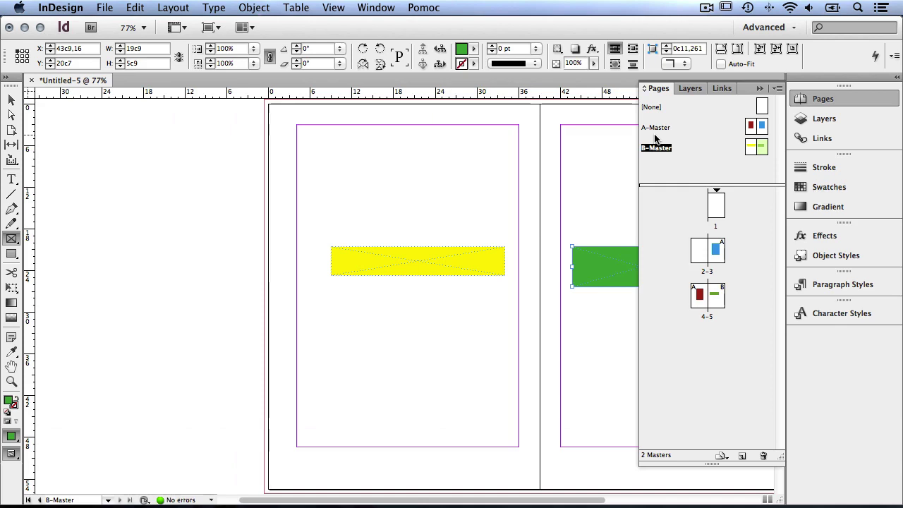
scroll(546, 177, "right", 5)
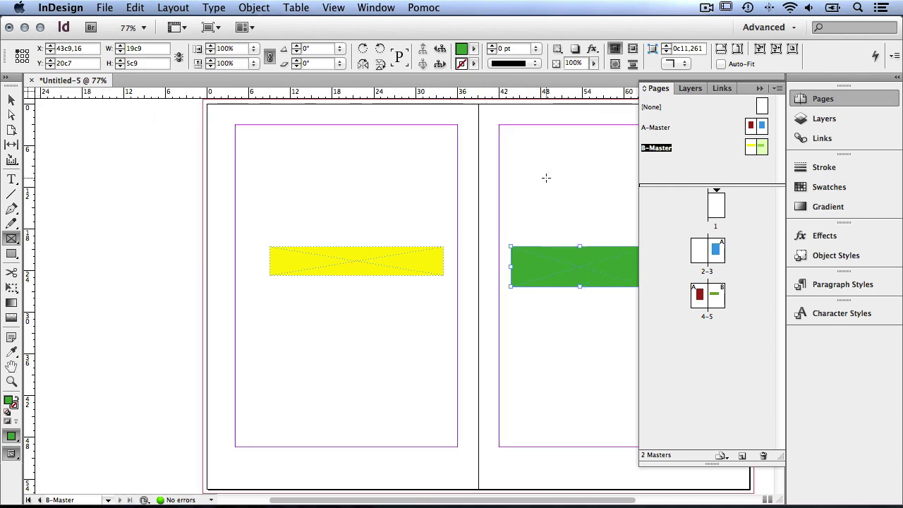